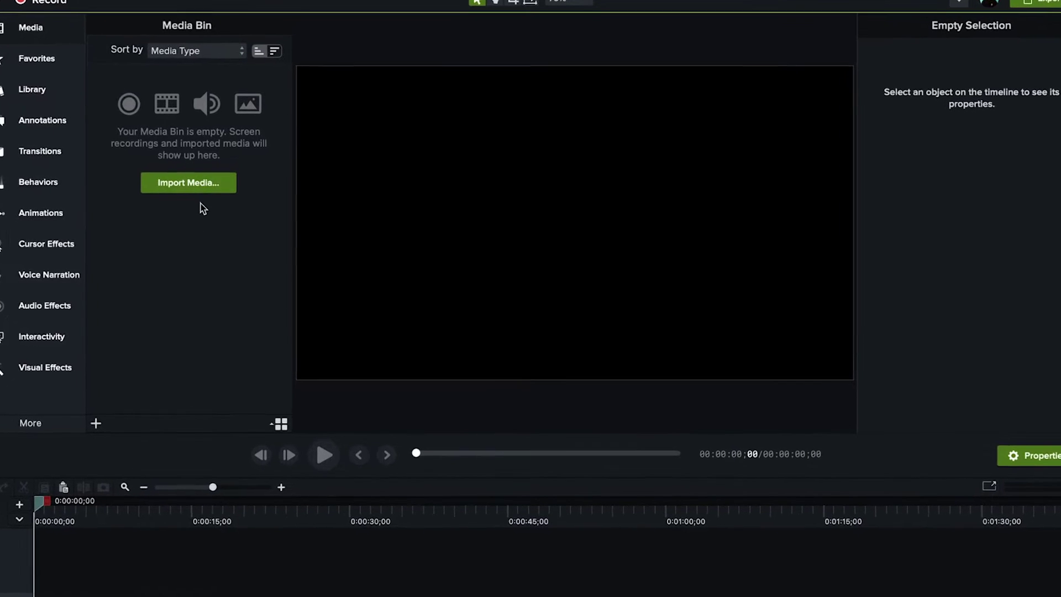
Import IMG_1001.mov and place the clip at the start of Track 3
click(197, 187)
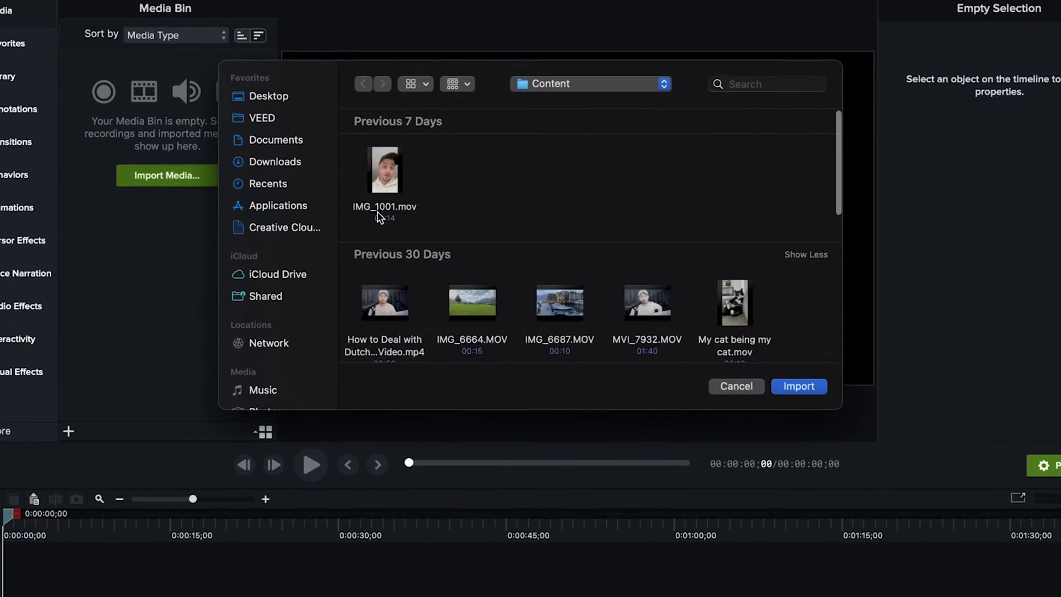
click(378, 214)
click(805, 389)
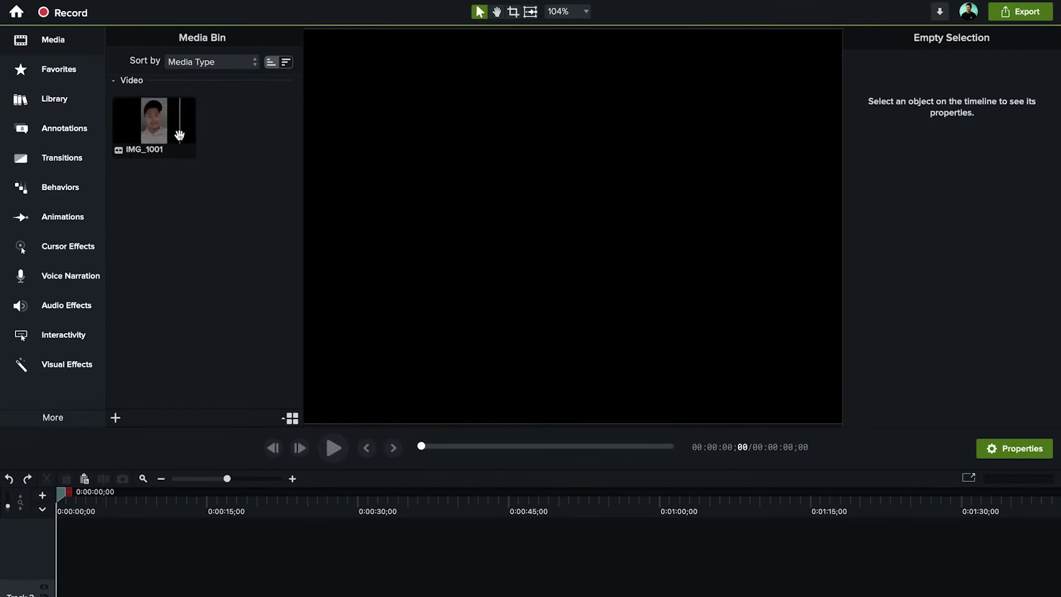
drag(211, 531, 83, 561)
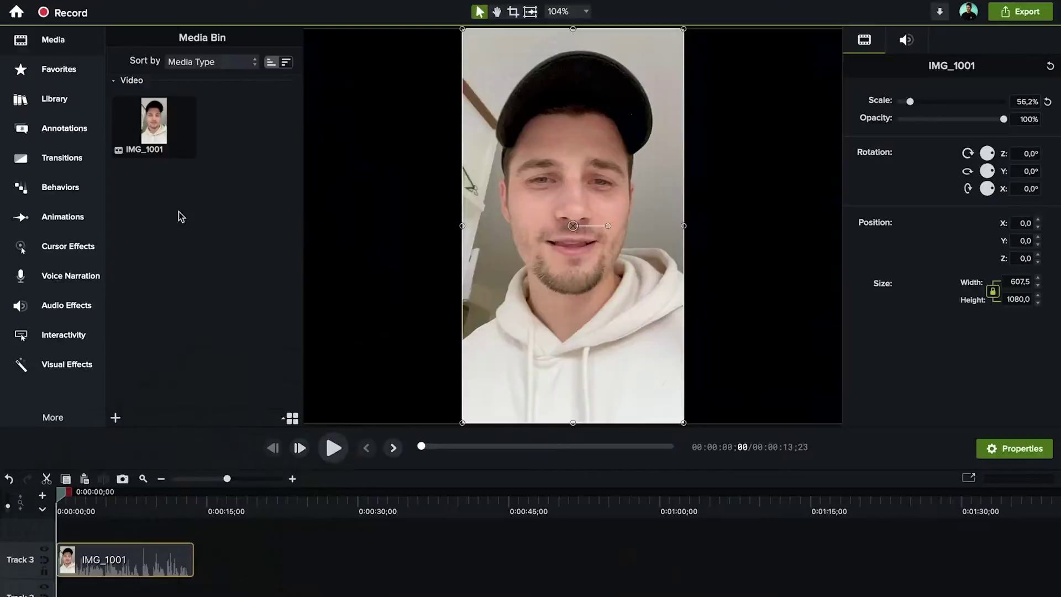
click(86, 305)
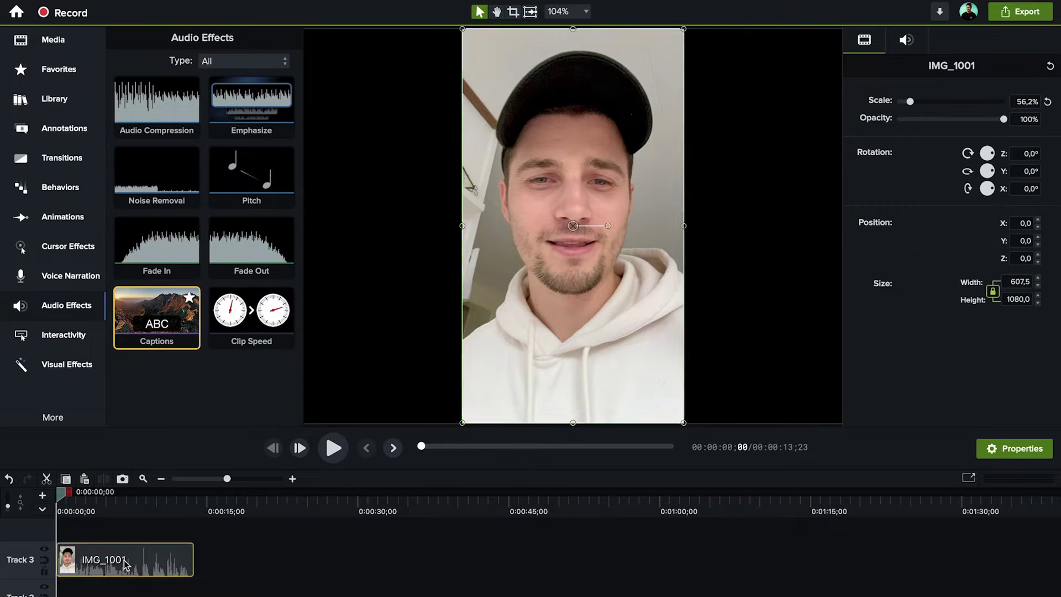
Zoom in on the timeline and add an empty first caption at the clip start
click(240, 519)
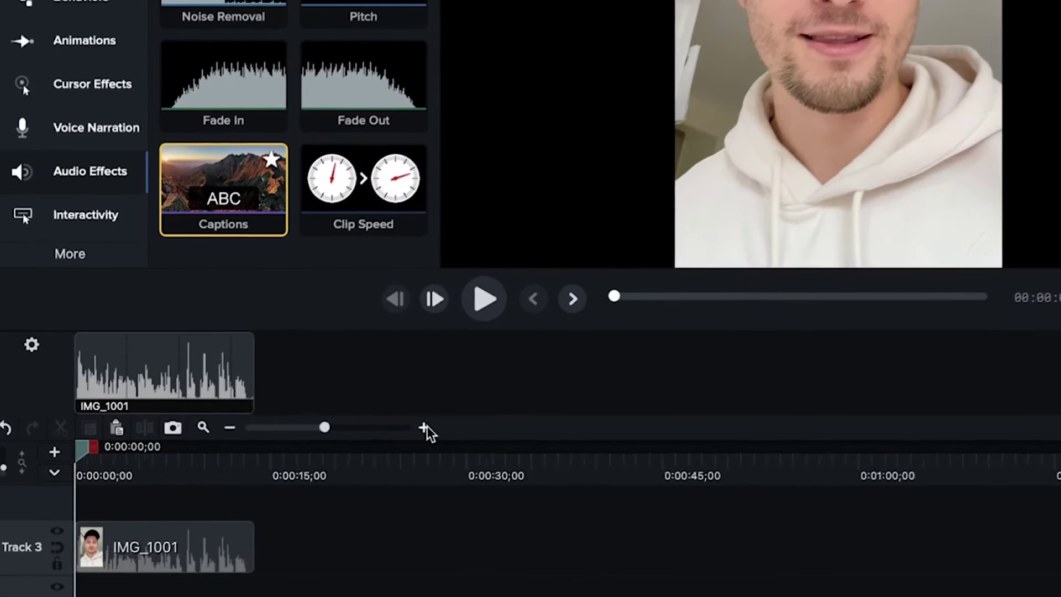
click(292, 478)
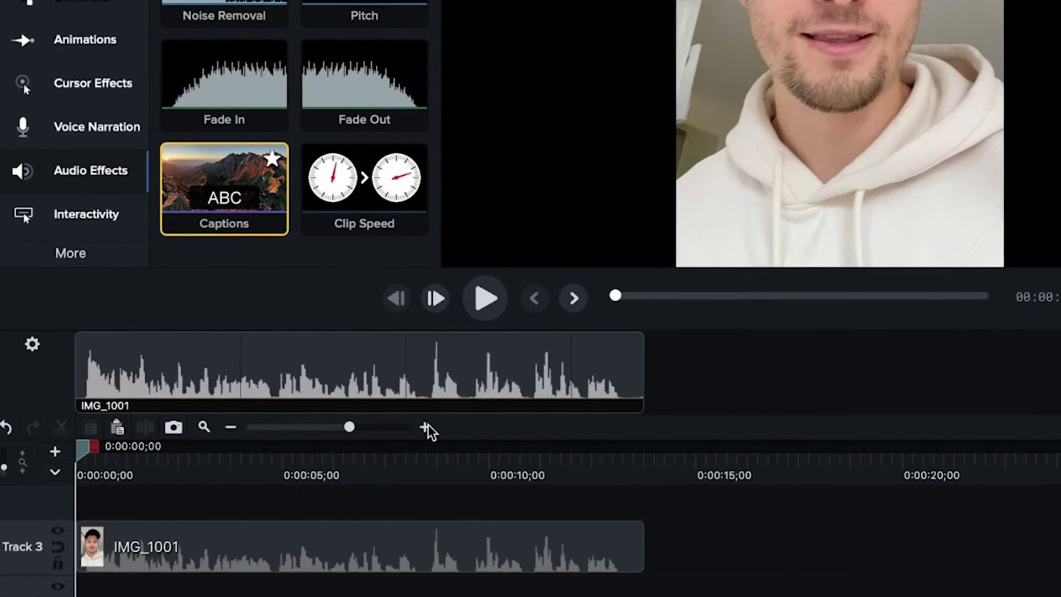
click(426, 427)
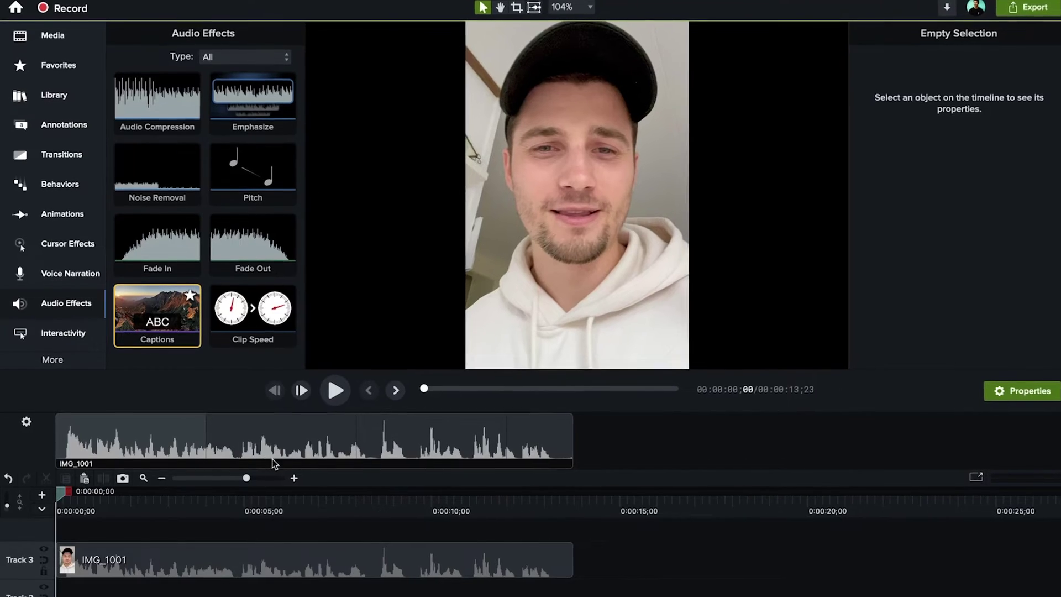
click(176, 437)
Play the clip from the start to check the caption 'Hey, how's it going everyone?'
key(space)
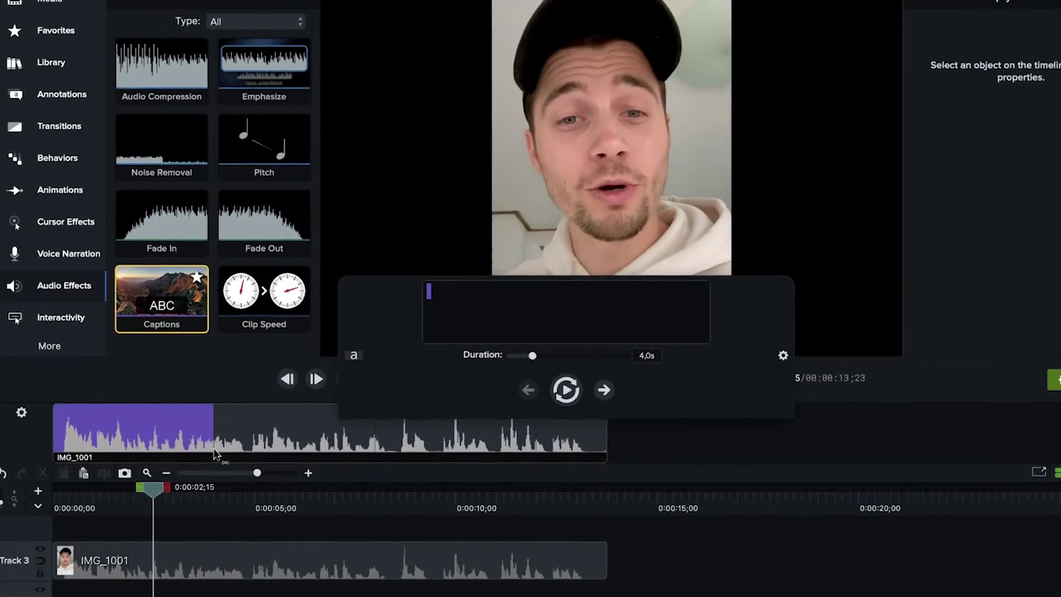
key(Home)
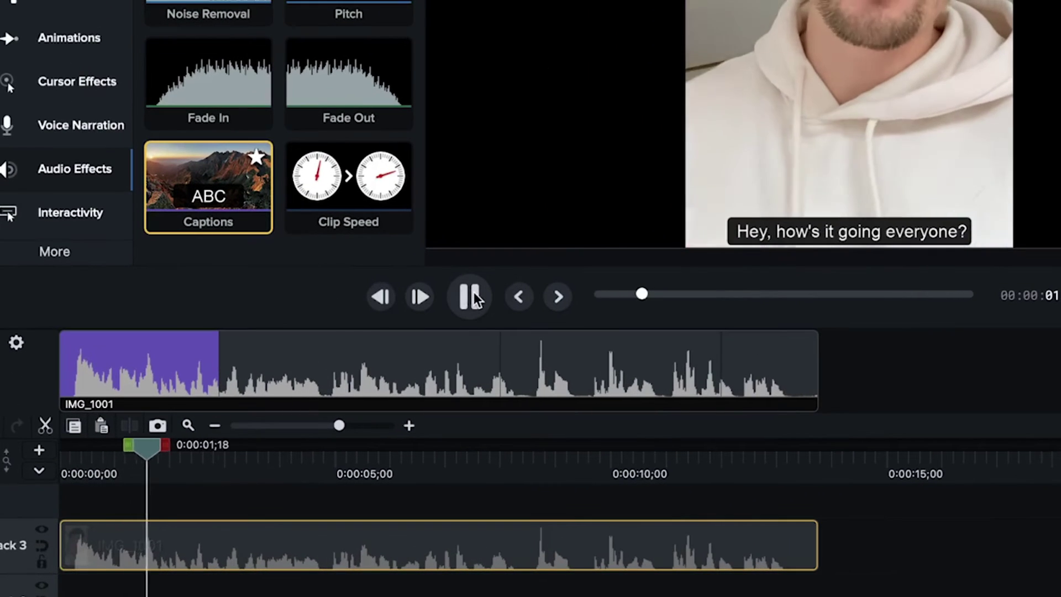
click(469, 299)
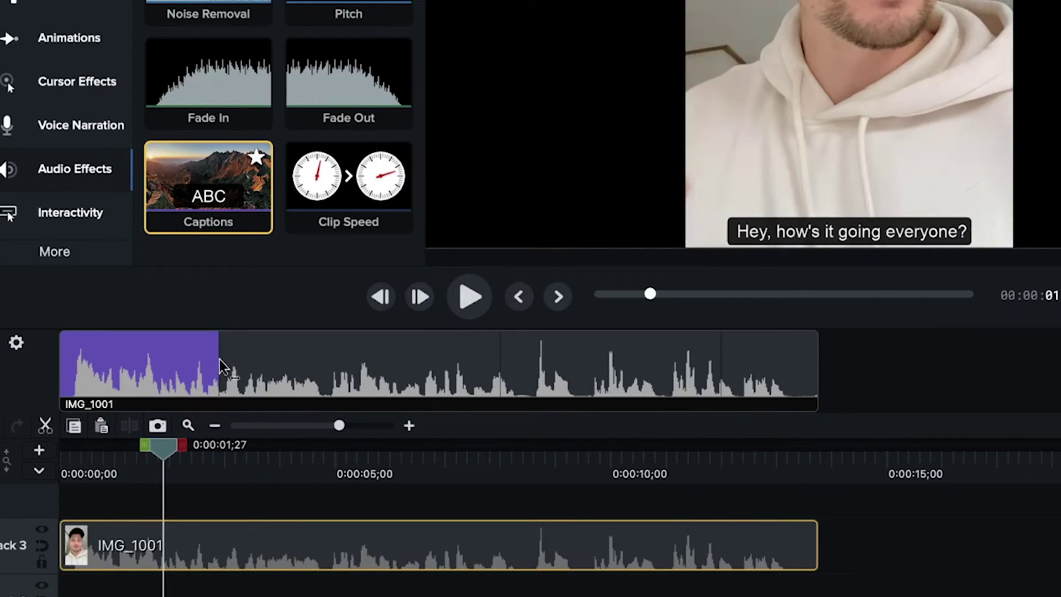
Trim the second caption span to 1.5 seconds, check its timing, and open it for editing
mouse_move(219, 358)
mouse_down()
mouse_move(191, 362)
mouse_move(359, 367)
mouse_up()
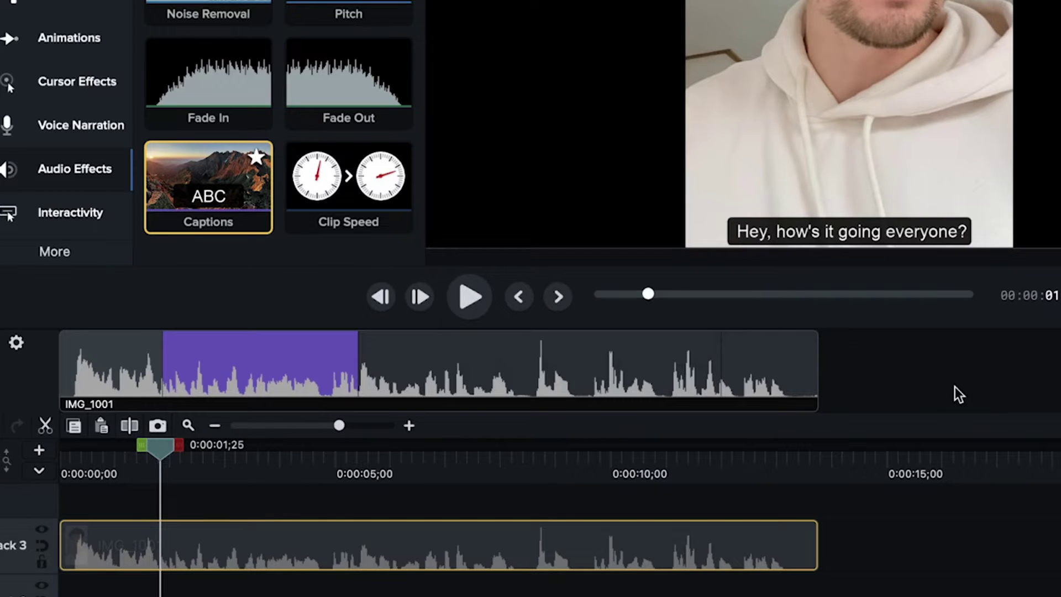
key(space)
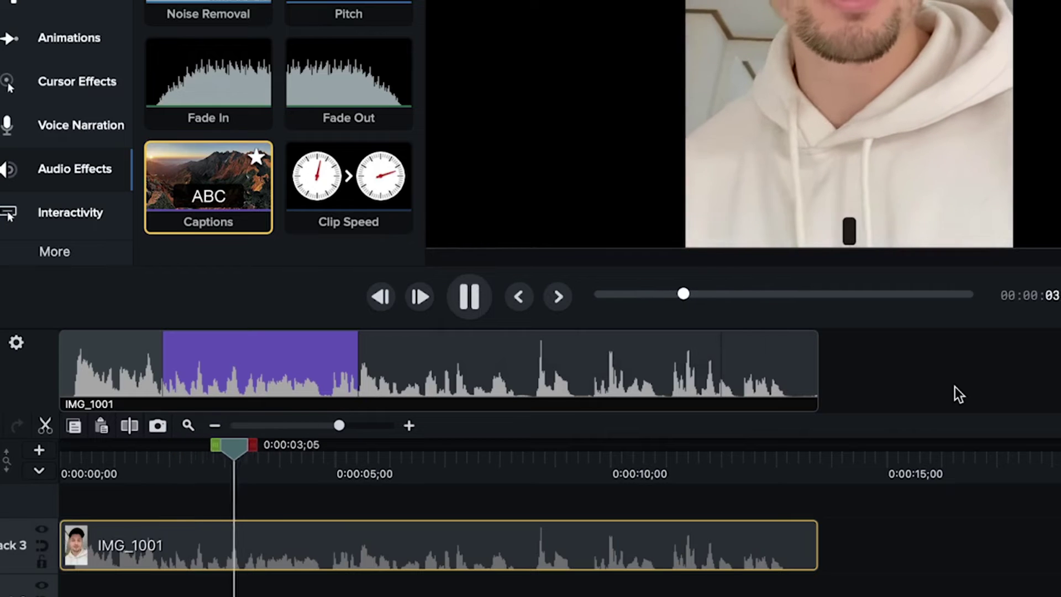
key(space)
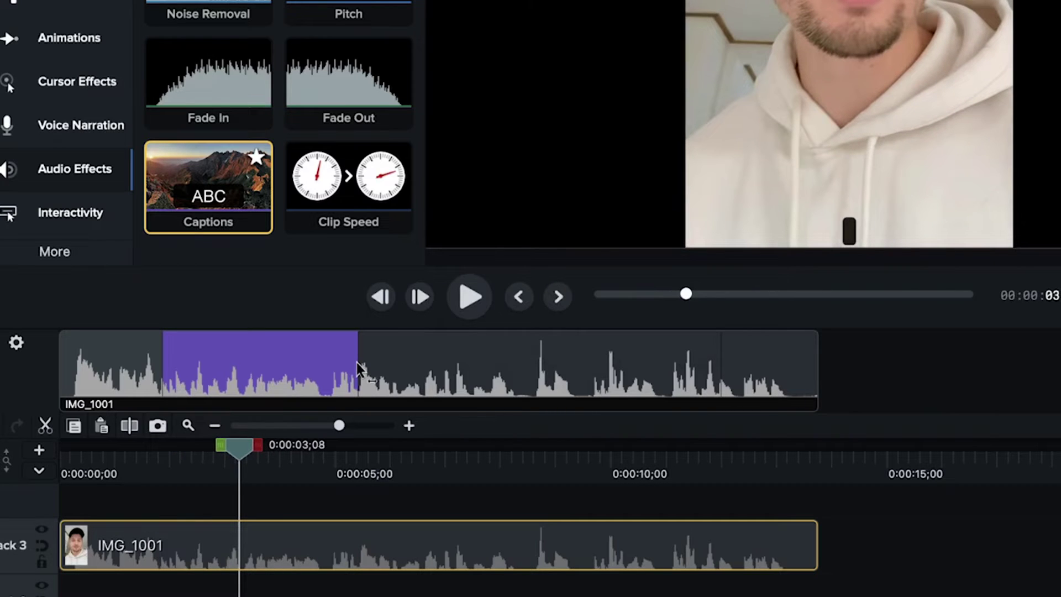
drag(357, 362, 248, 366)
key(space)
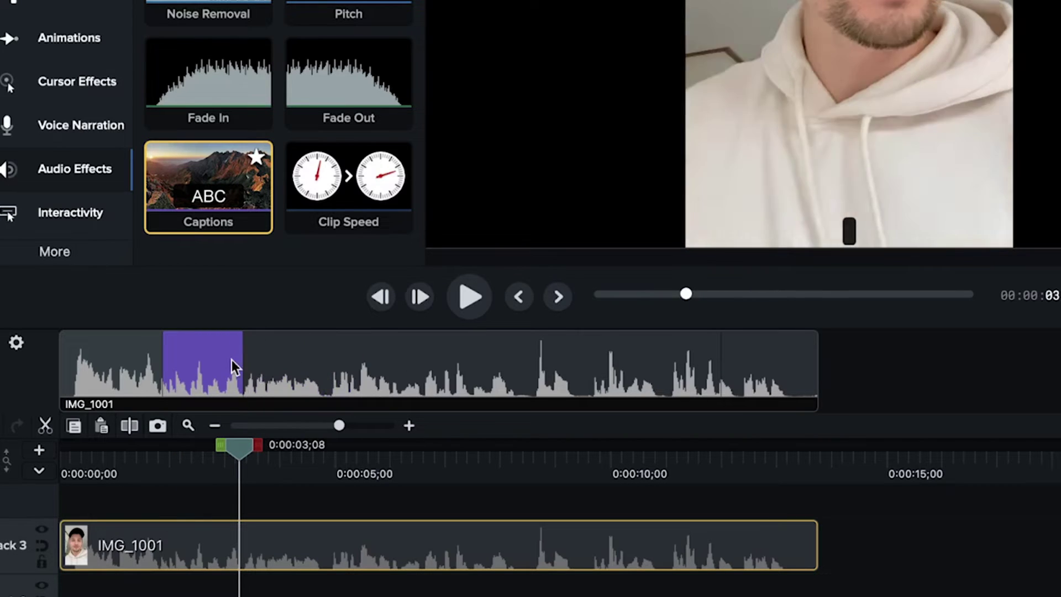
key(ctrl+shift+c)
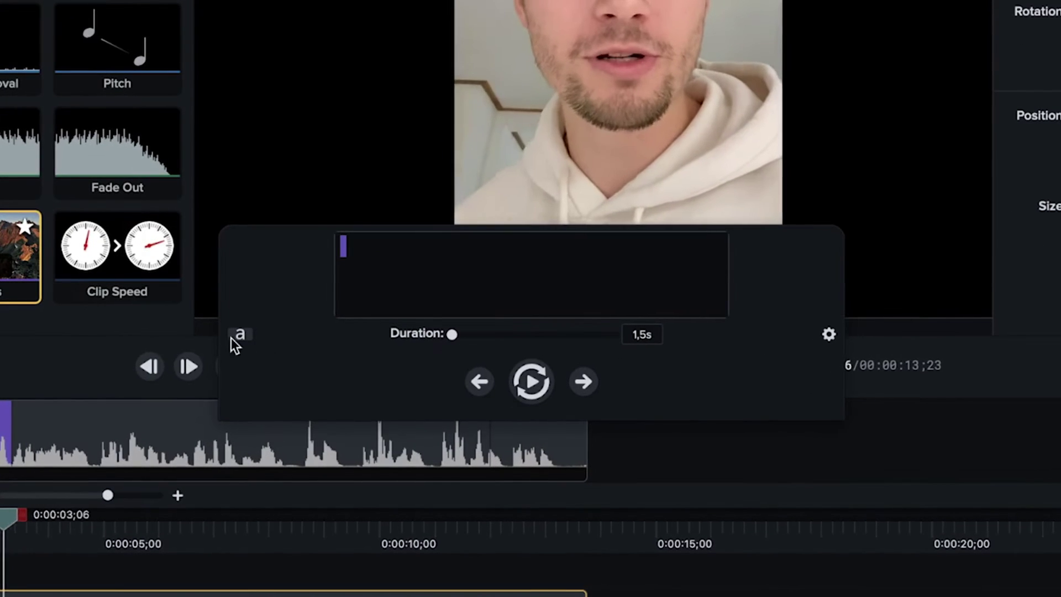
Open the caption font dialog from the editor's 'a' button
click(239, 335)
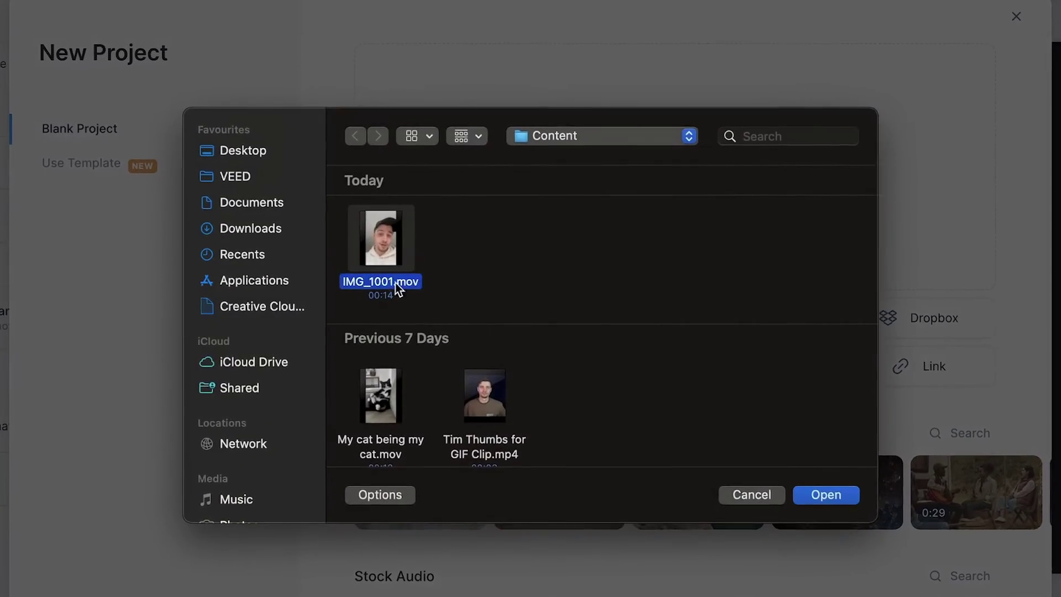
Open IMG_1001.mov in a new VEED project
click(829, 497)
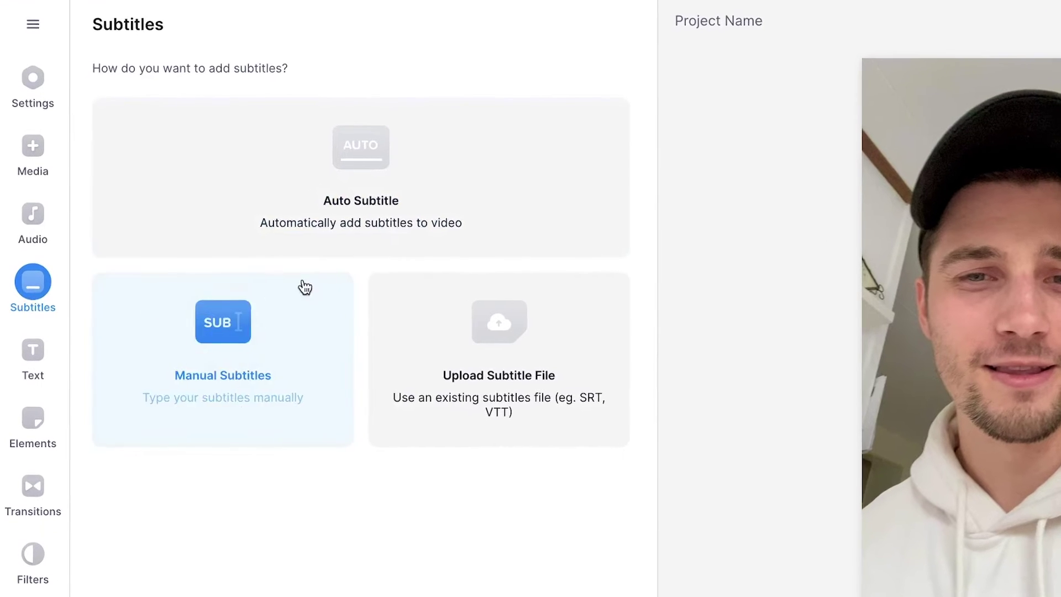
Auto-generate English subtitles for IMG_1001 with Auto Subtitle
click(437, 172)
scroll(379, 271, down, 3)
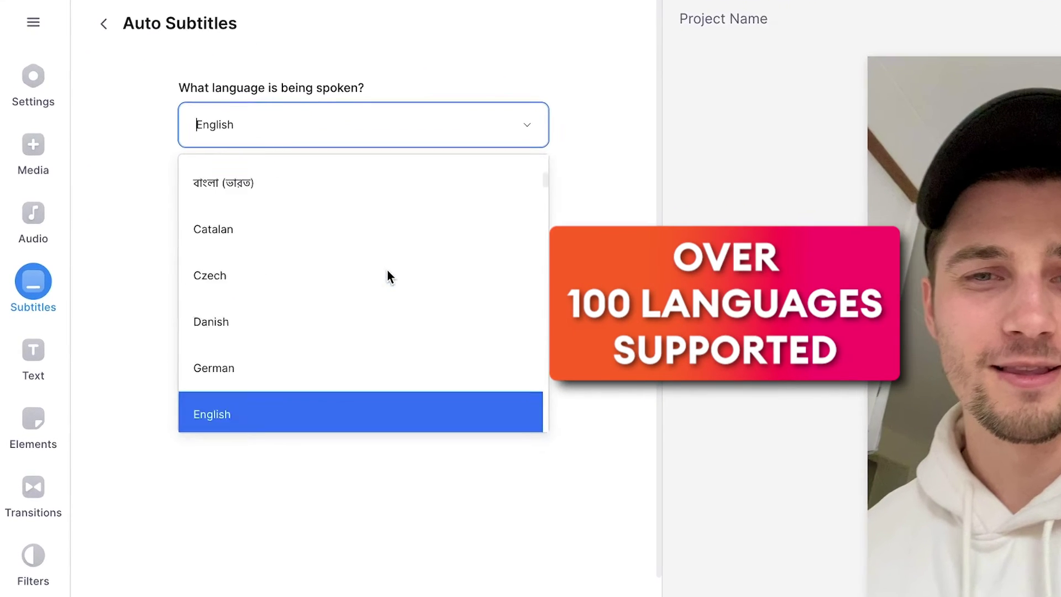
scroll(387, 275, down, 3)
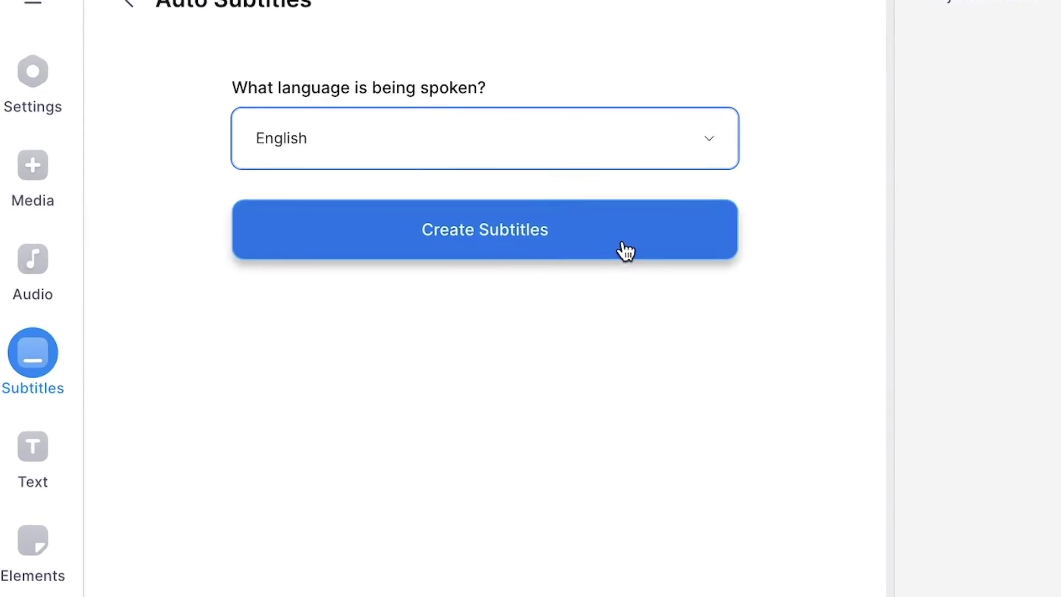
click(626, 251)
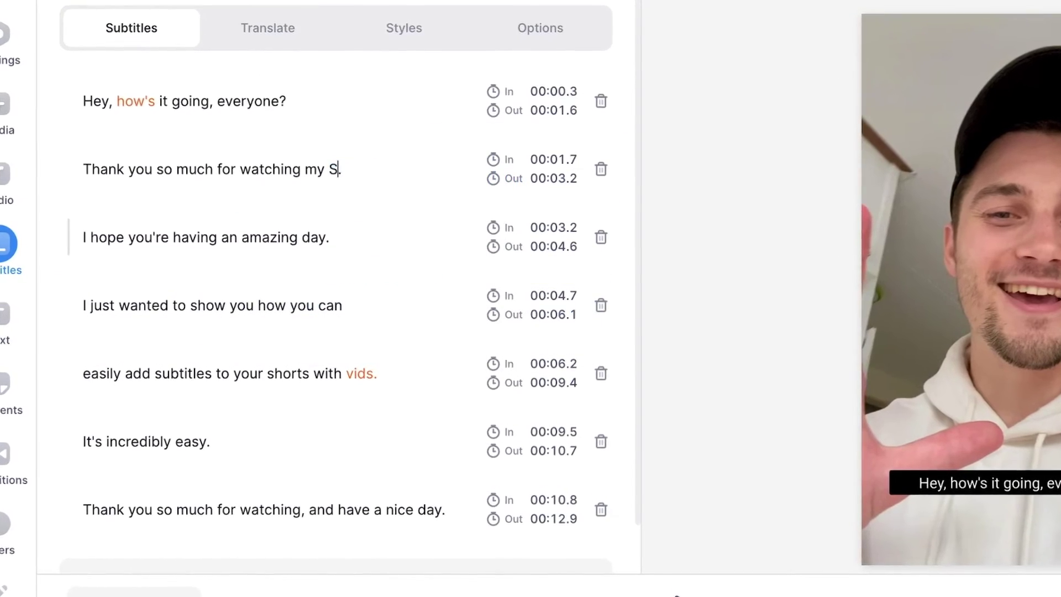
Show the Subtitles panel's Options tab with its download settings
click(569, 33)
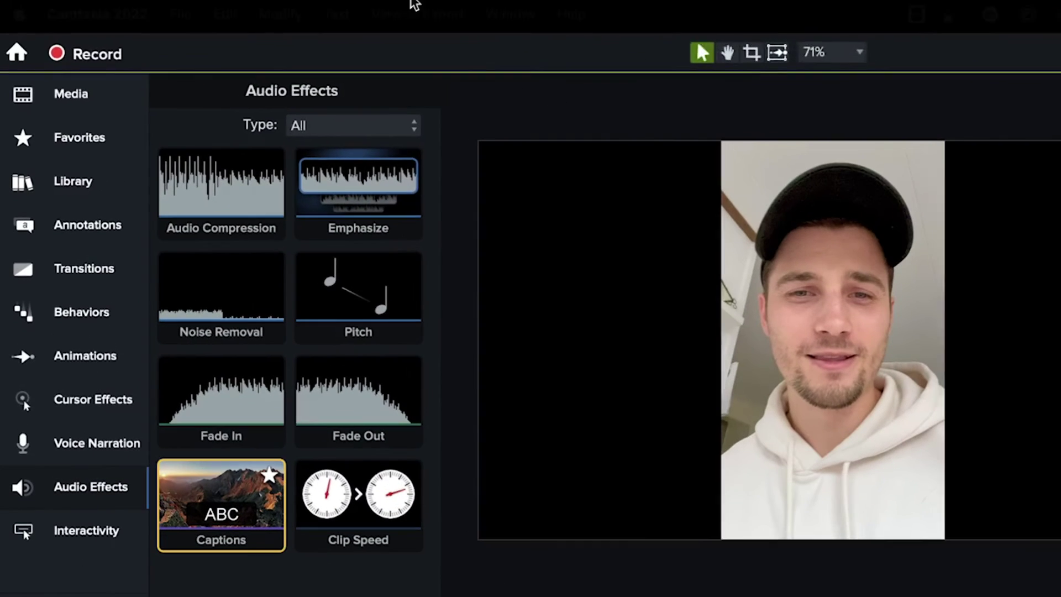
Import the VEED subtitles .srt file from Downloads as captions via File > Import > Captions
click(191, 6)
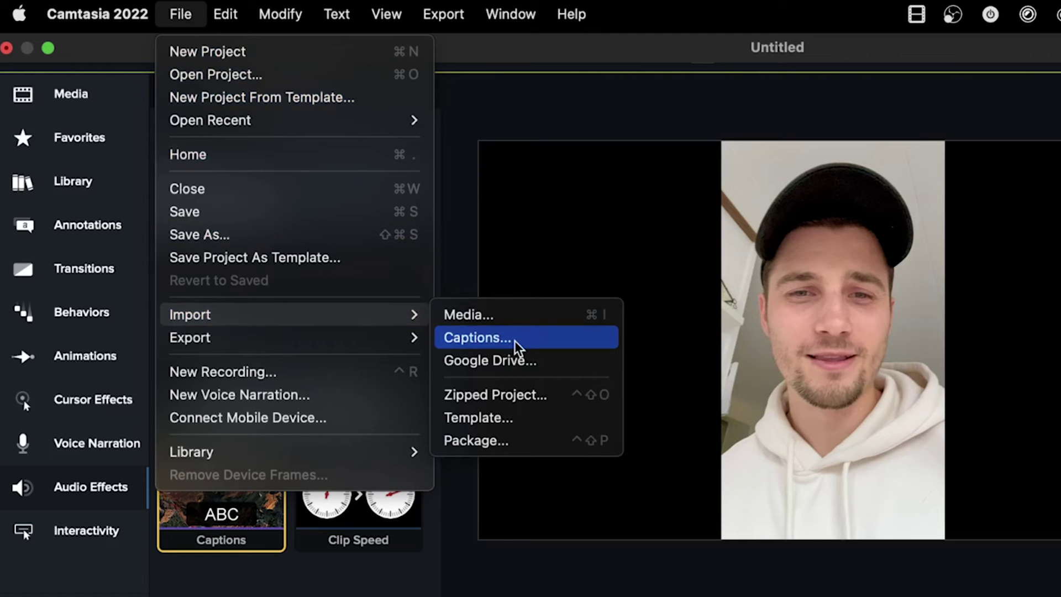
click(516, 345)
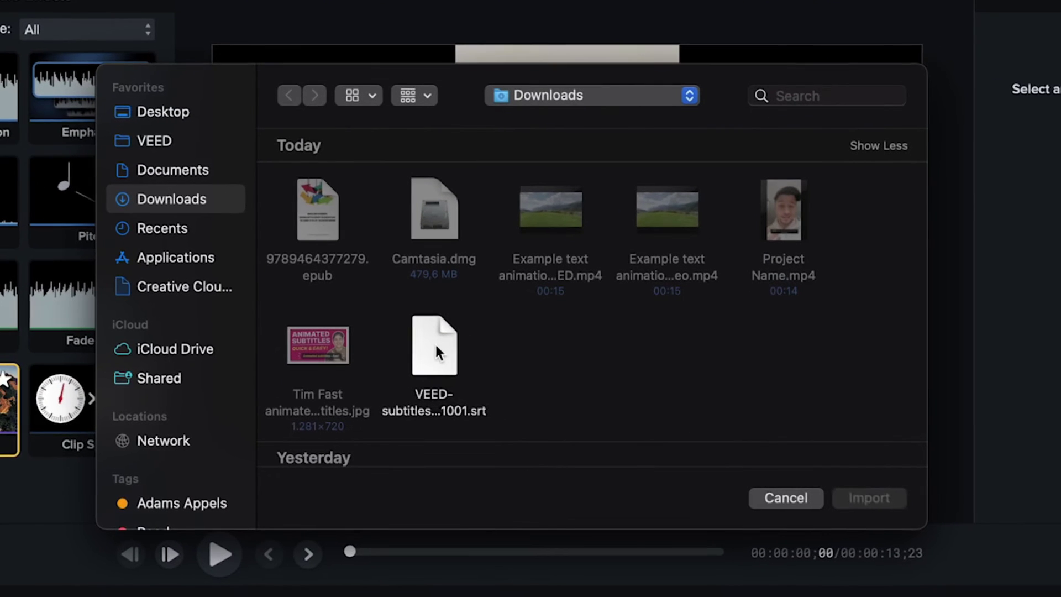
click(468, 361)
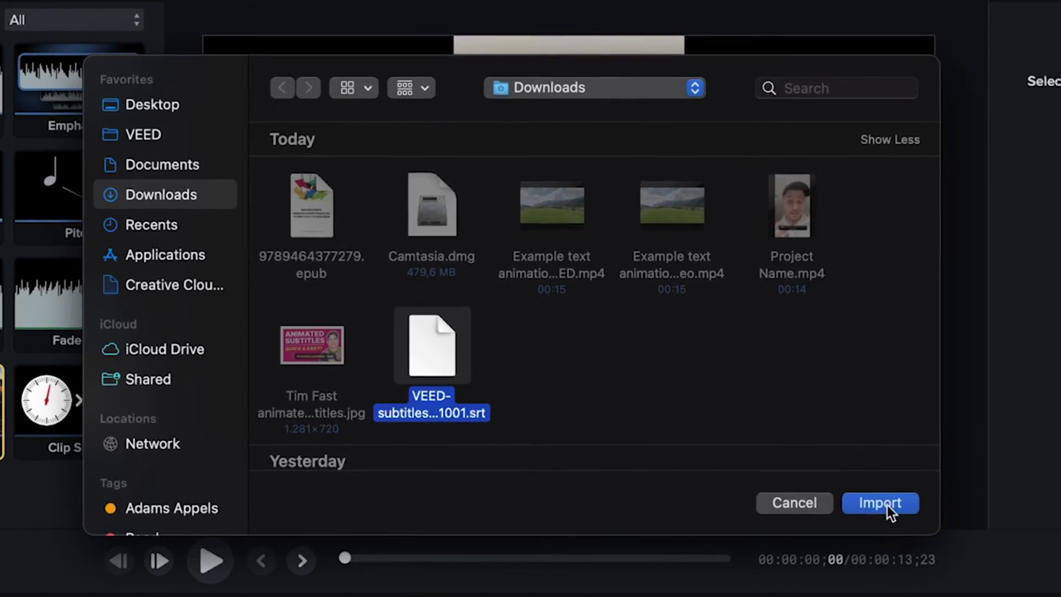
click(888, 504)
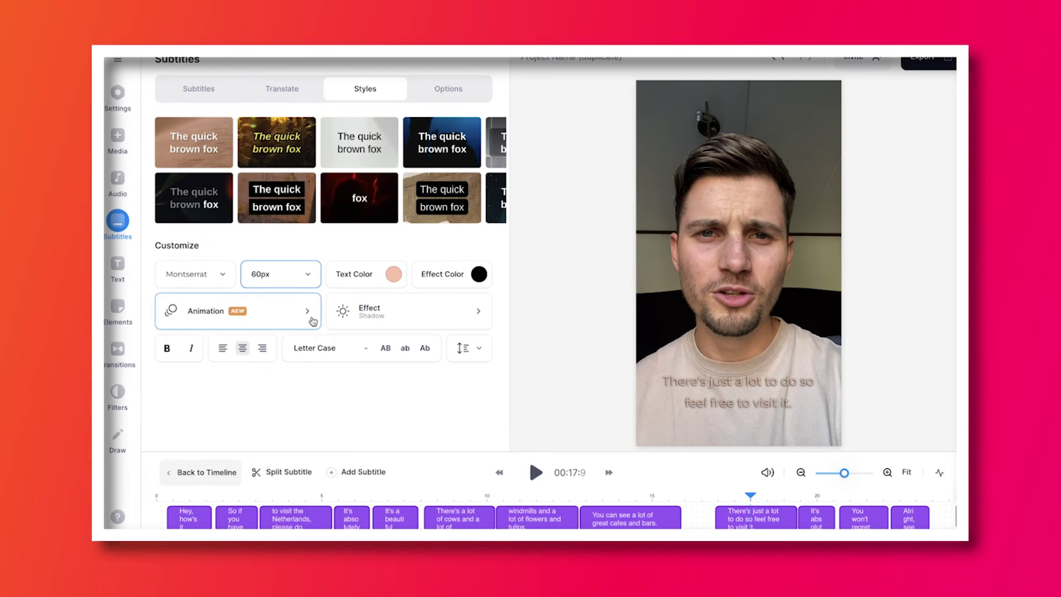
Make the subtitle text orange and apply the Outline & Filled effect
click(393, 274)
click(409, 311)
click(392, 170)
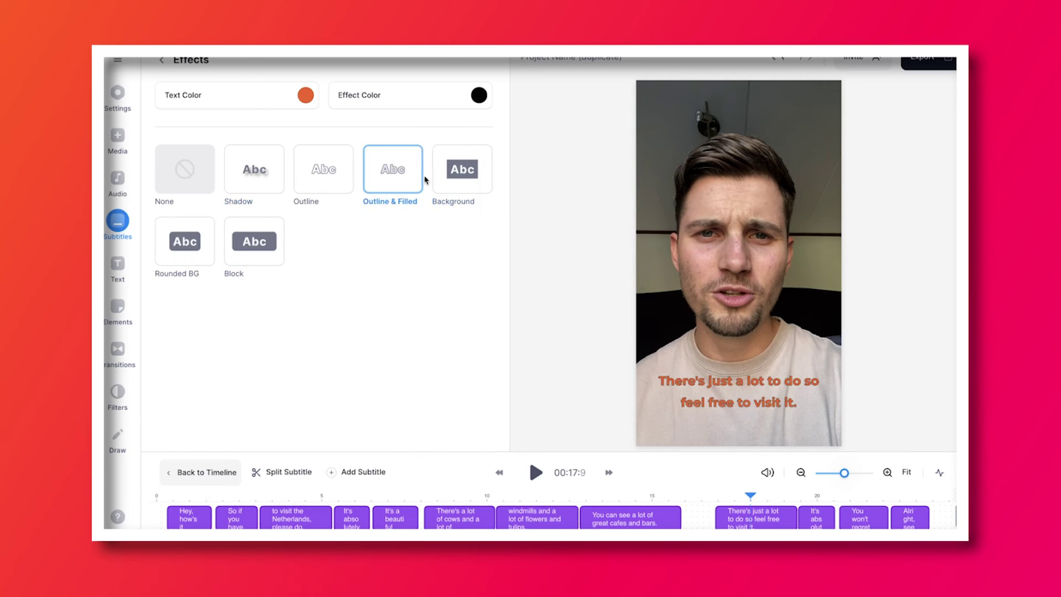